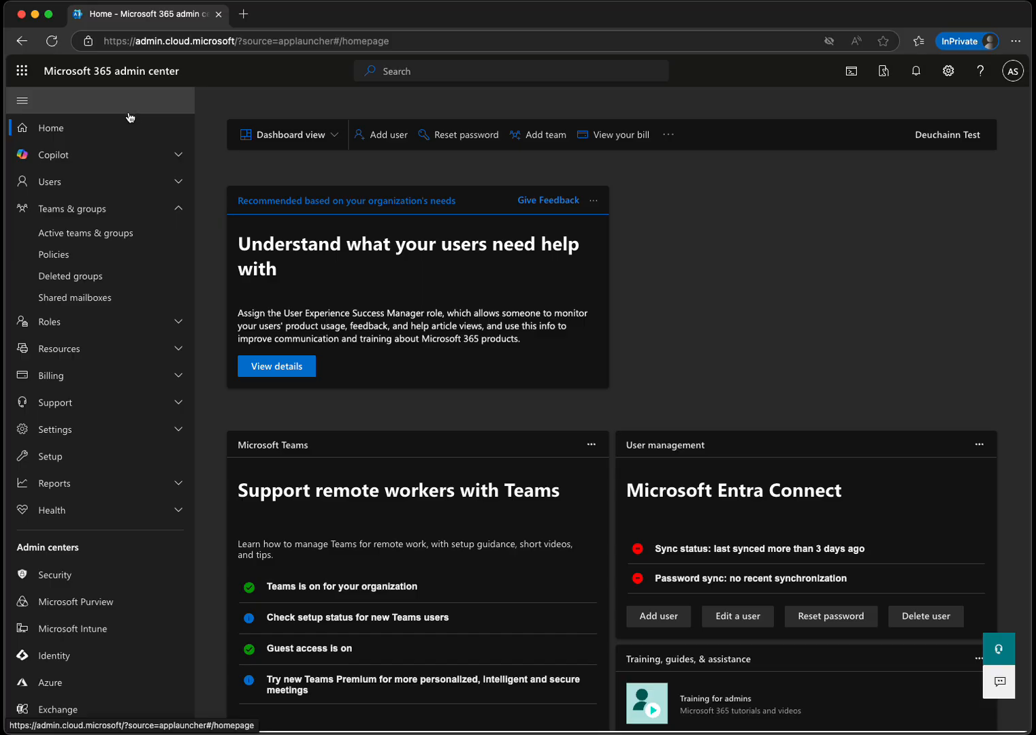
Step: Switch to the Microsoft Entra admin center from the list of all admin centers
scroll(121, 280, down, 2)
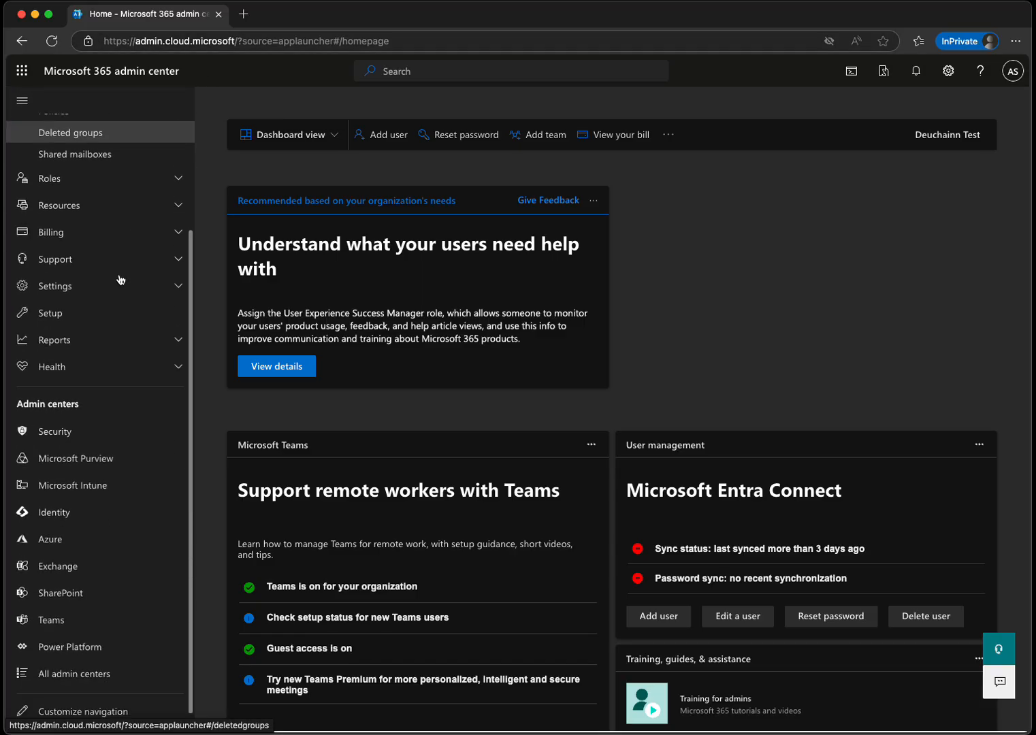
scroll(121, 280, down, 1)
scroll(121, 284, up, 3)
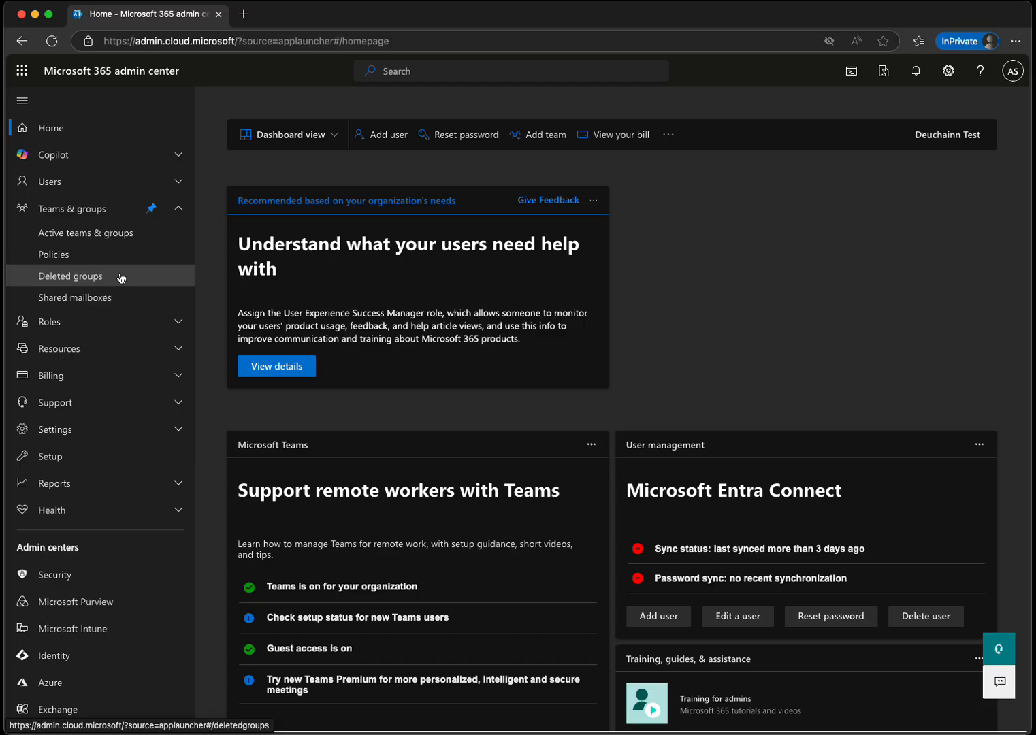
scroll(120, 277, down, 3)
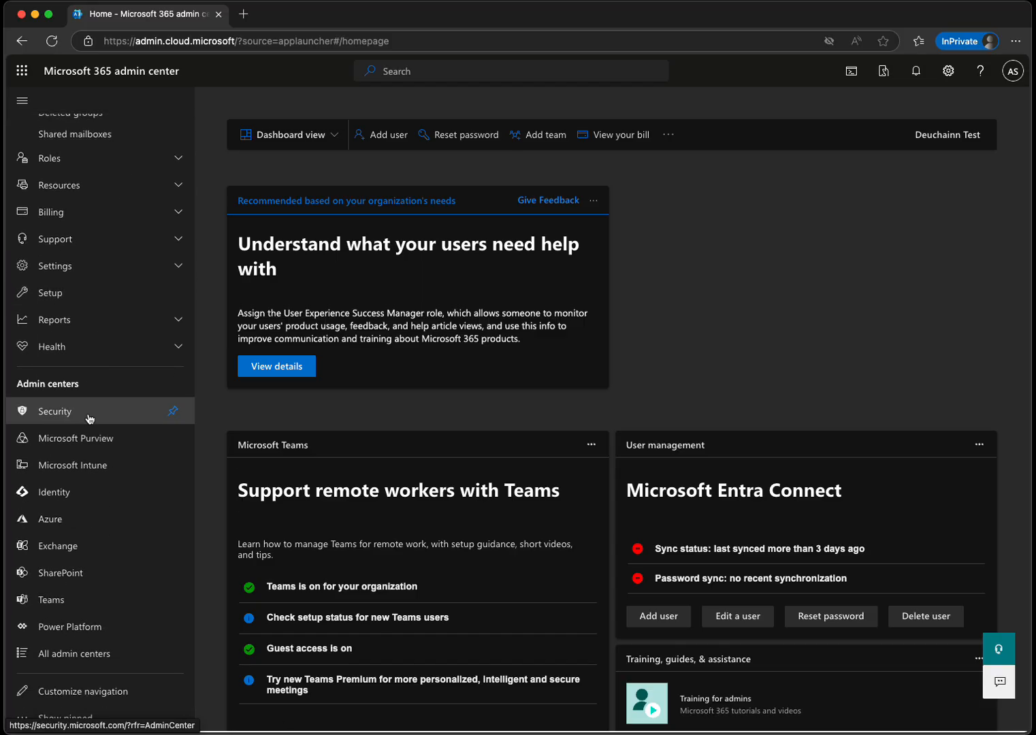
click(31, 659)
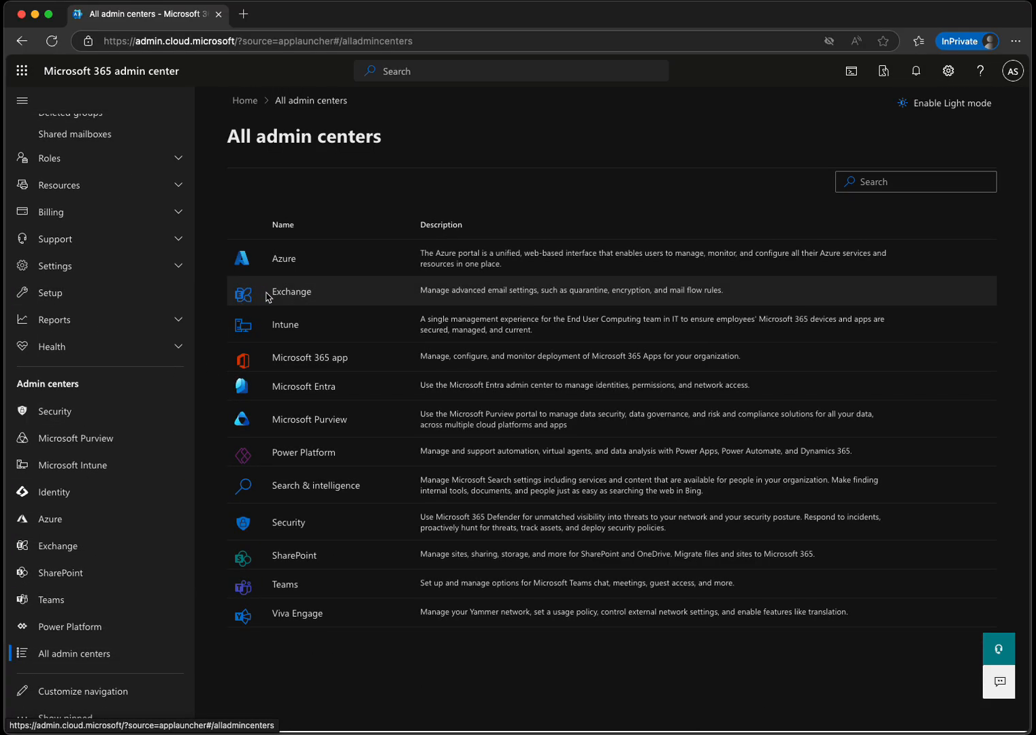
click(304, 388)
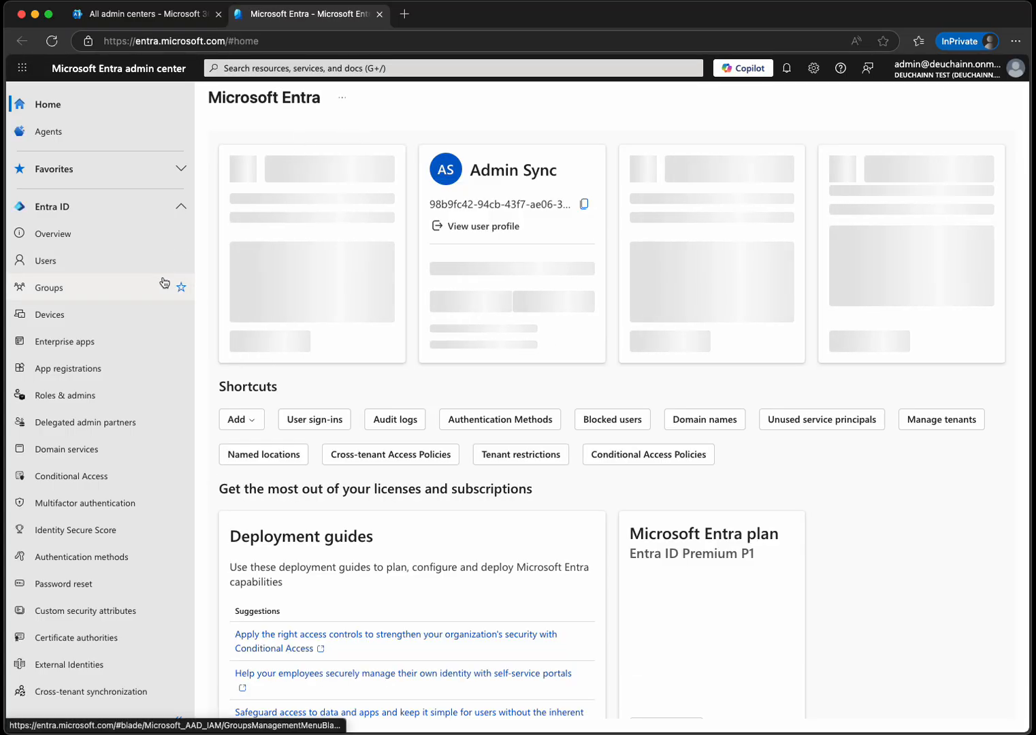
Step: Open the Location Based MFA policy from the Conditional Access policies
click(89, 473)
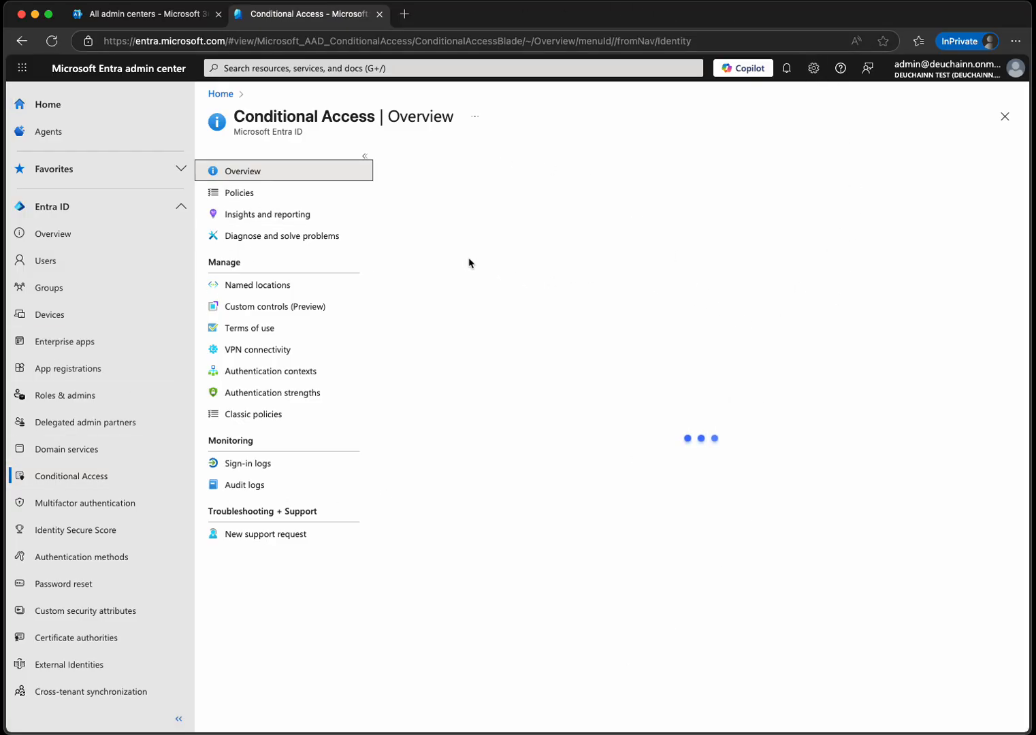
click(314, 197)
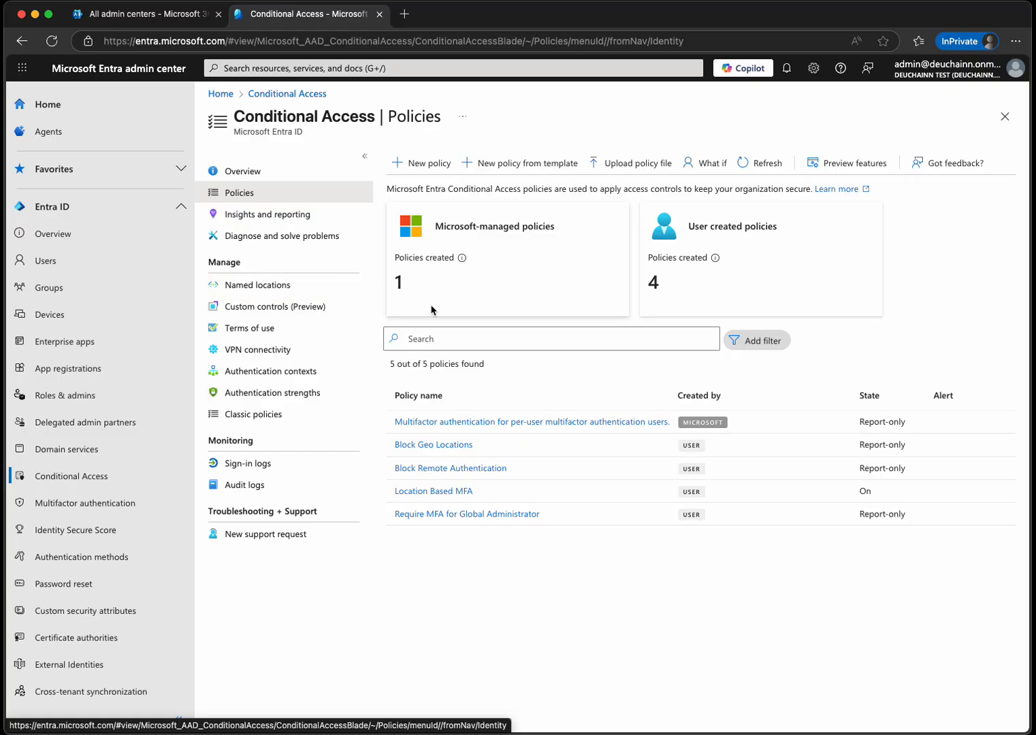
click(435, 491)
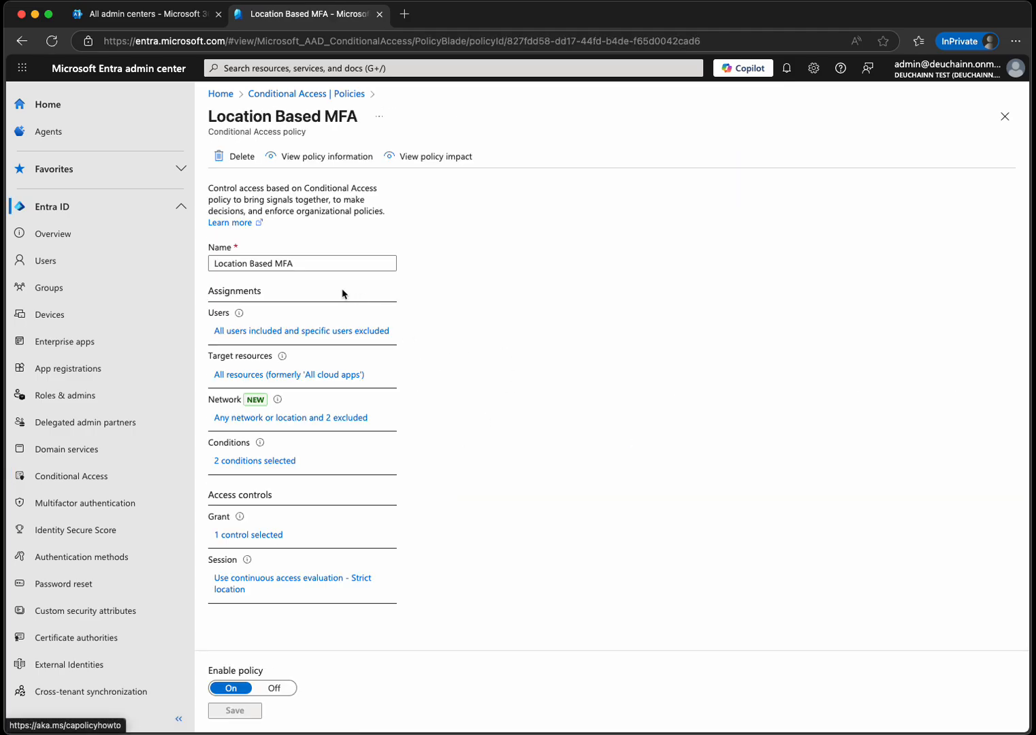
Step: Examine the policy's included and excluded users, including the directory roles exempted from it
click(257, 333)
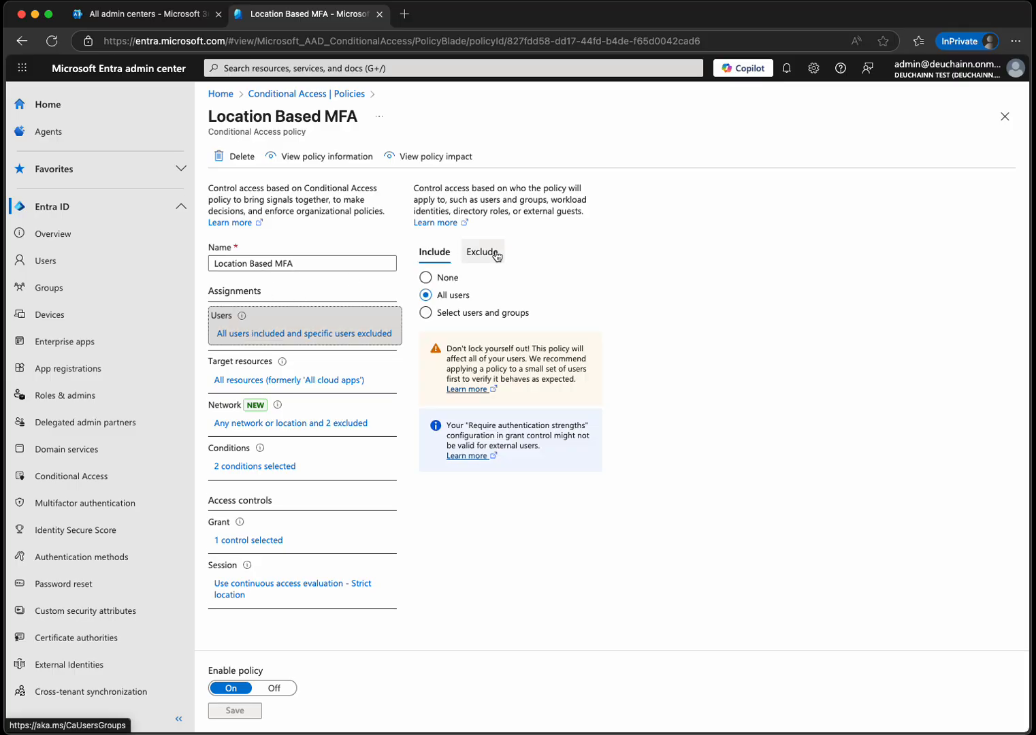
click(492, 255)
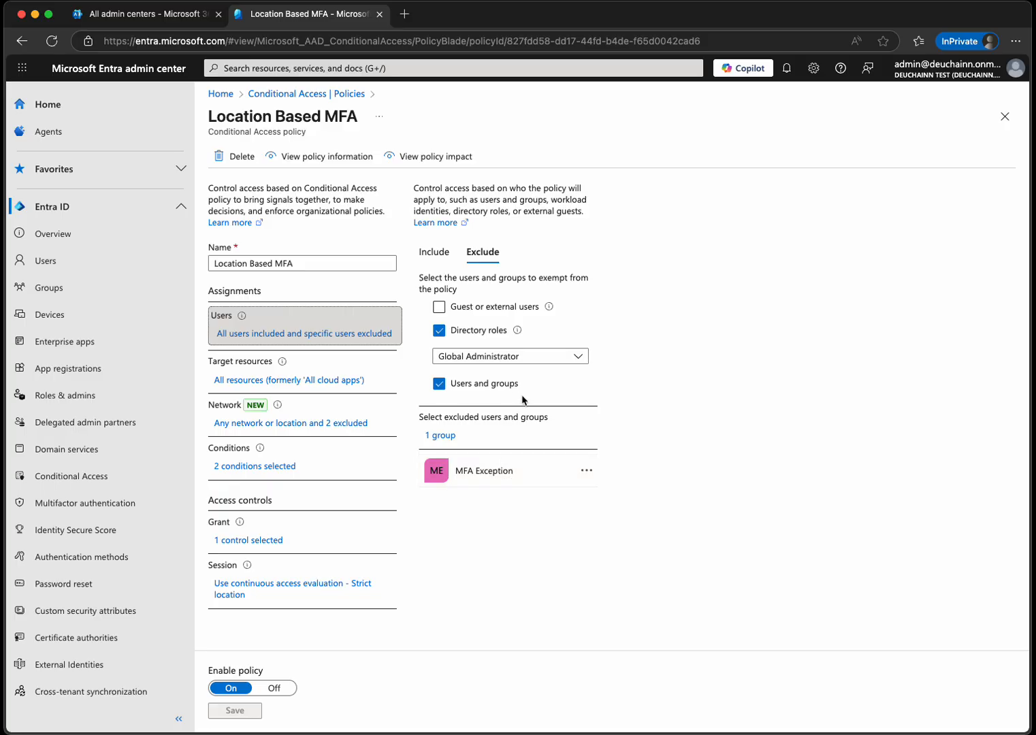
click(507, 357)
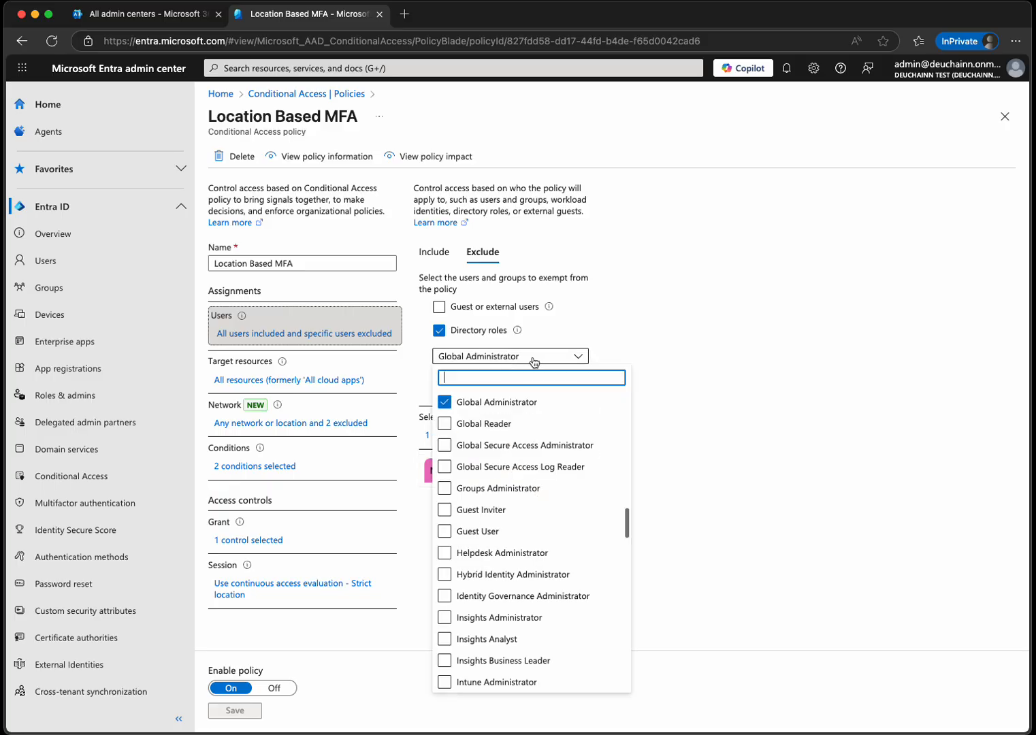
click(520, 365)
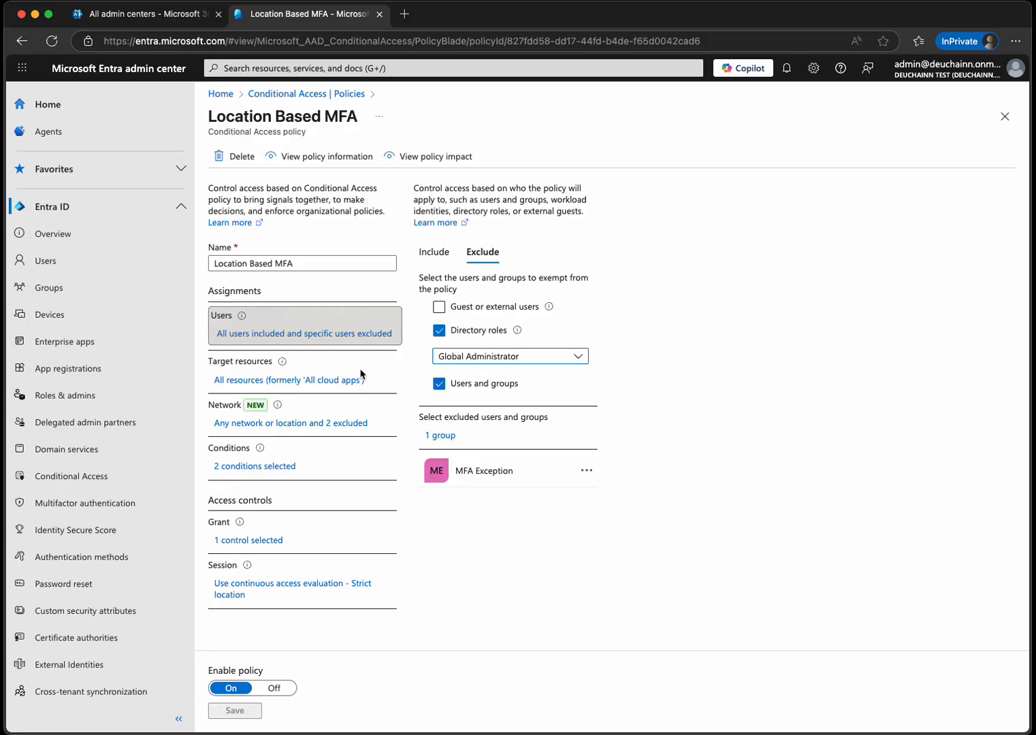
Step: Review the policy's target resources and the locations excluded under its conditions and network assignment
click(300, 378)
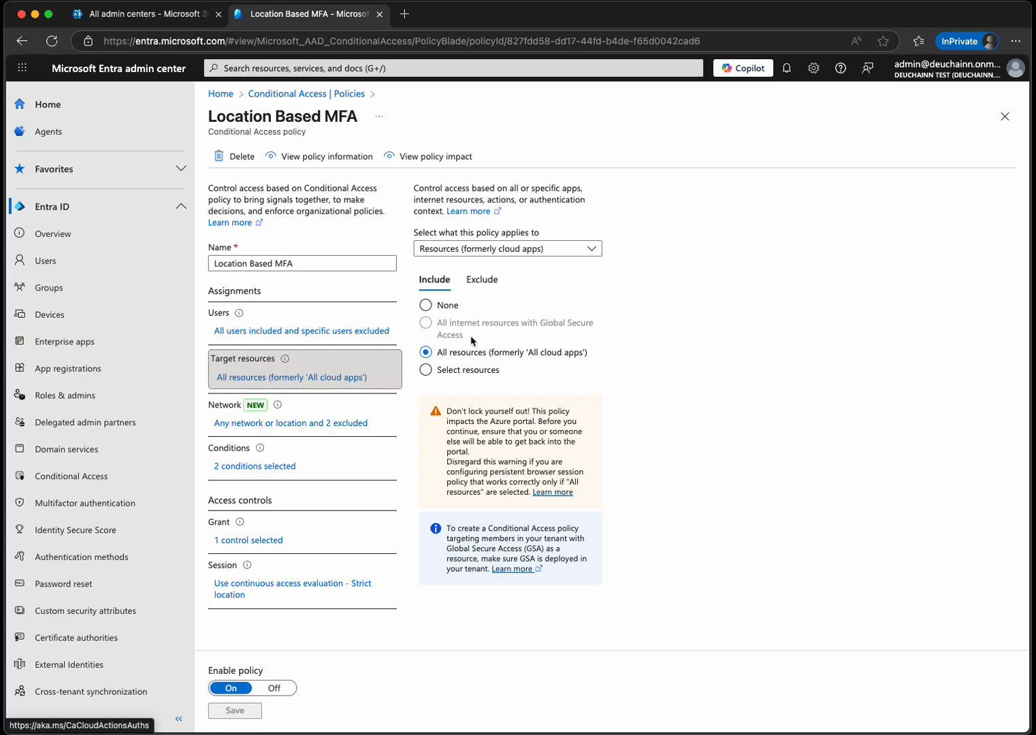
click(276, 423)
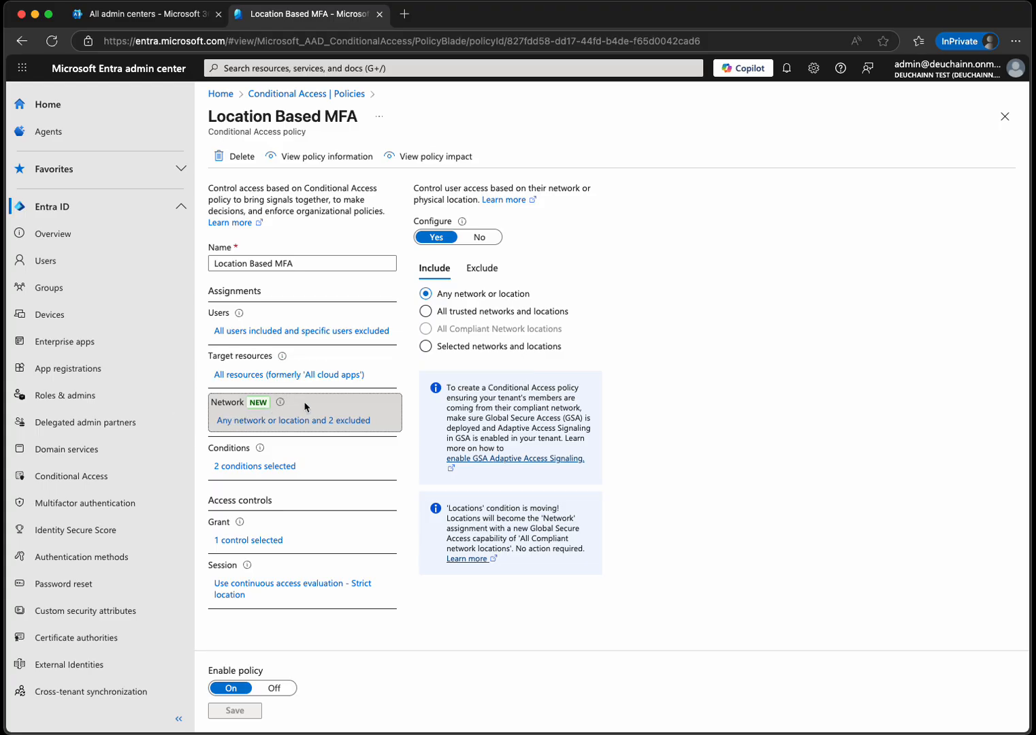
click(279, 467)
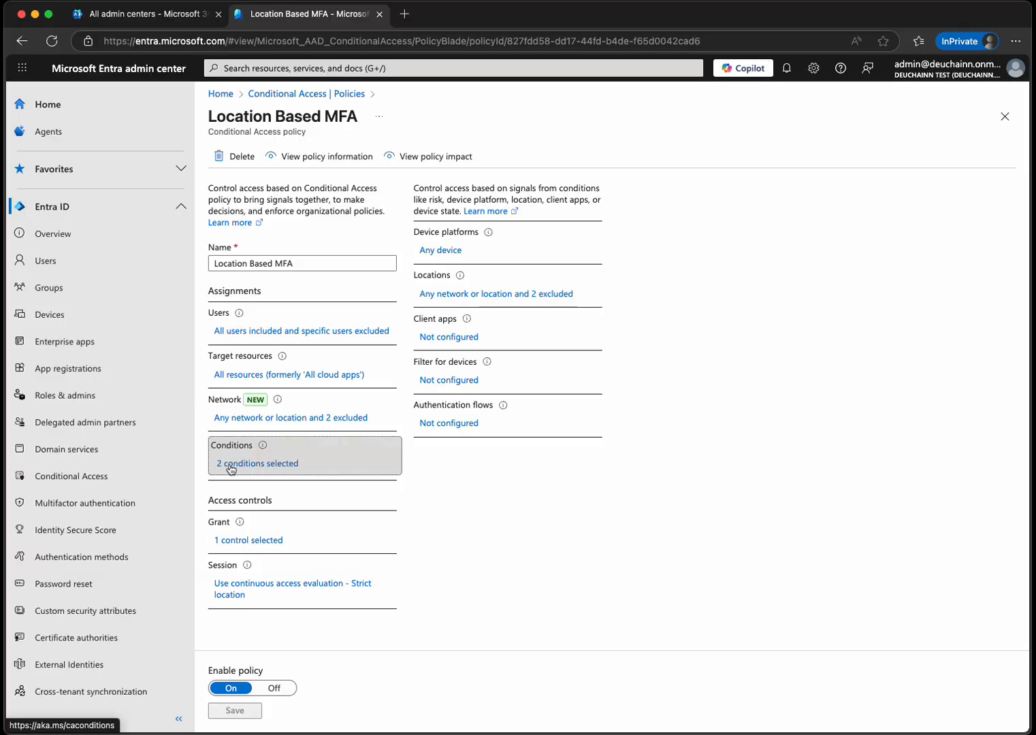
click(430, 296)
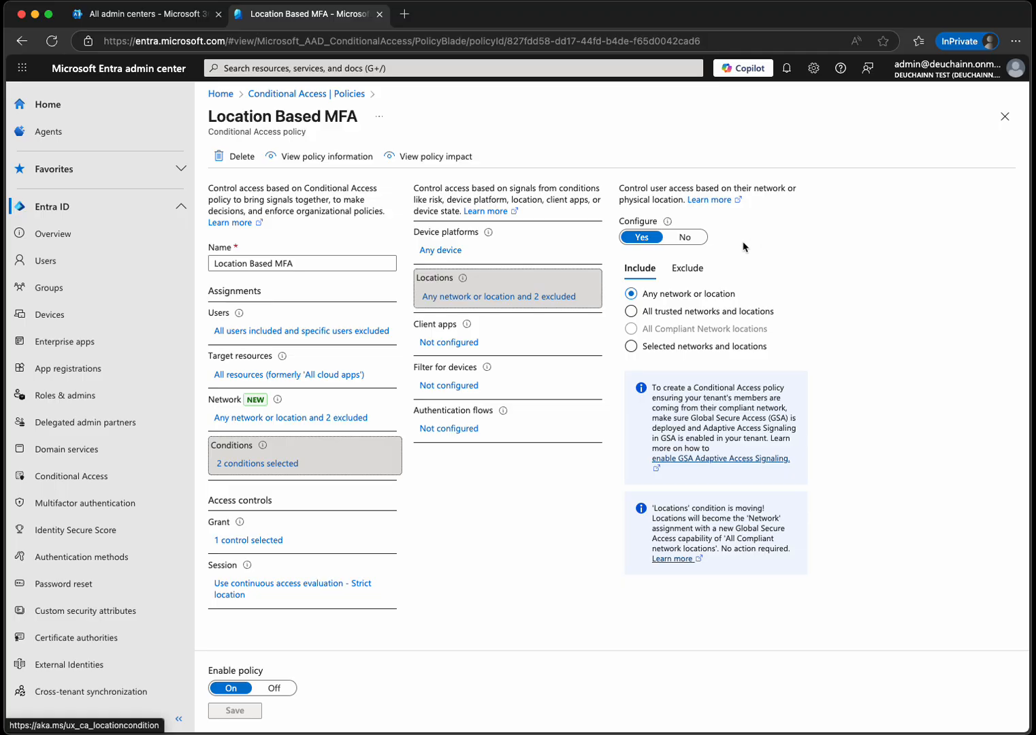
click(689, 270)
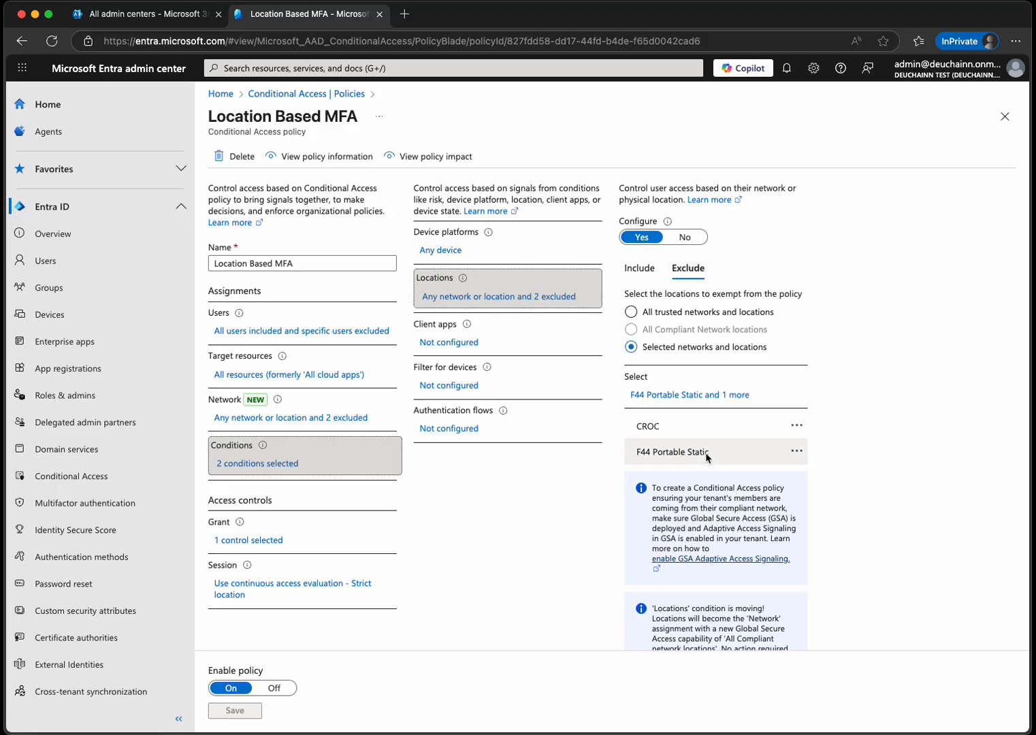
click(265, 419)
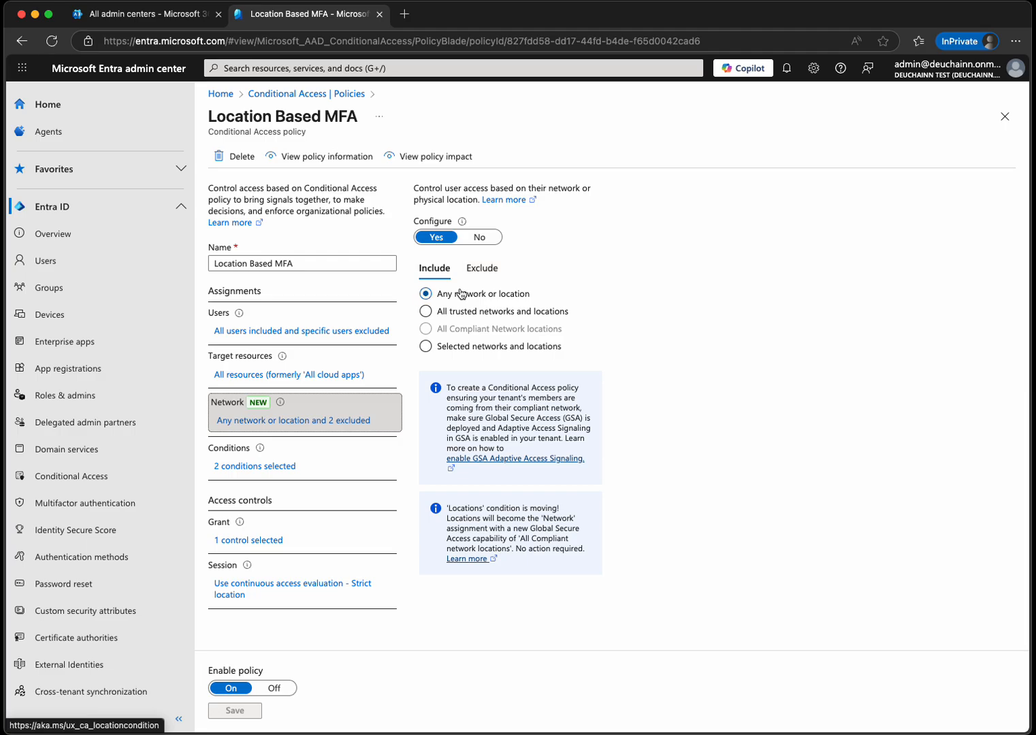
click(480, 274)
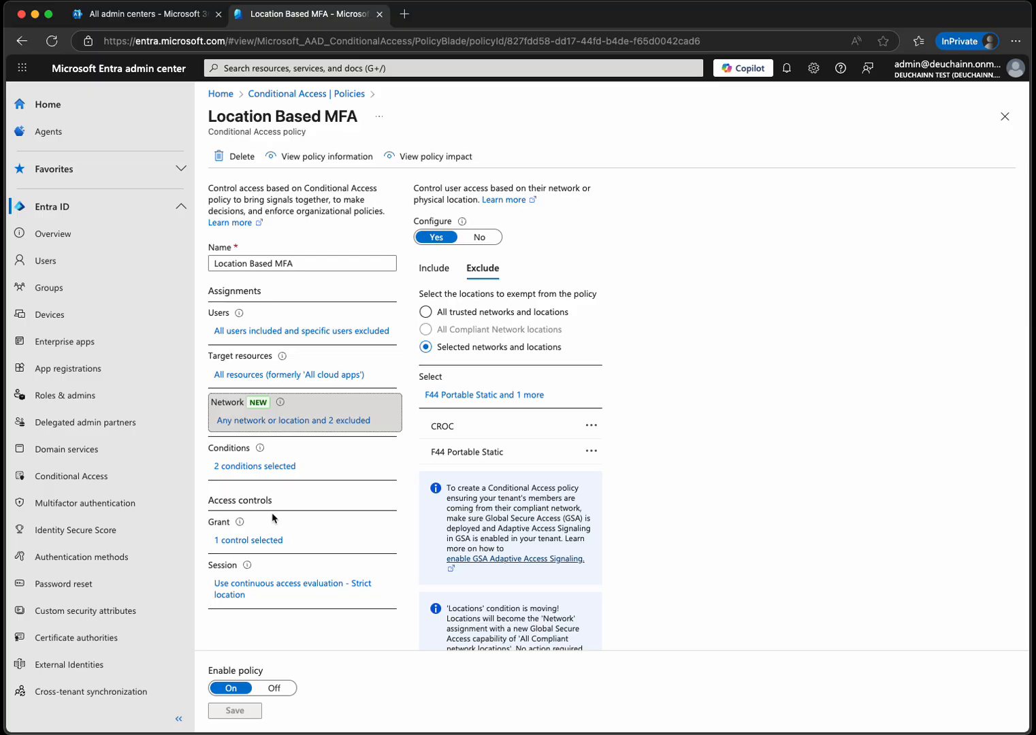
Step: Review the policy's grant controls and authentication strength options, and accept them with Multifactor authentication strength required
click(252, 539)
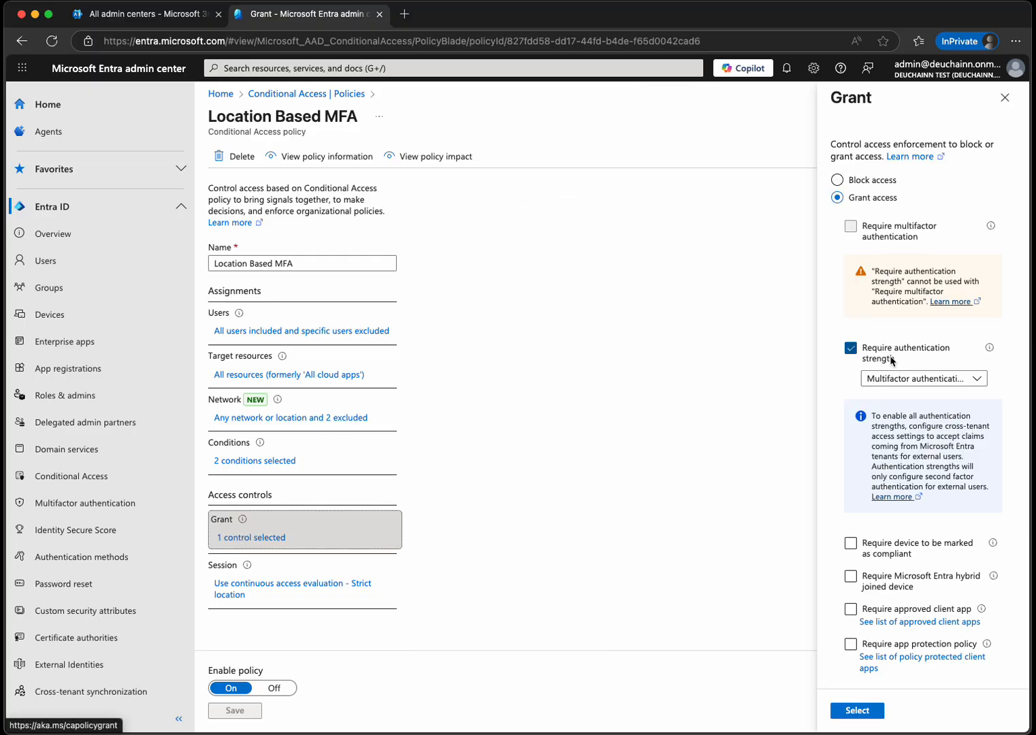
click(886, 379)
click(886, 379)
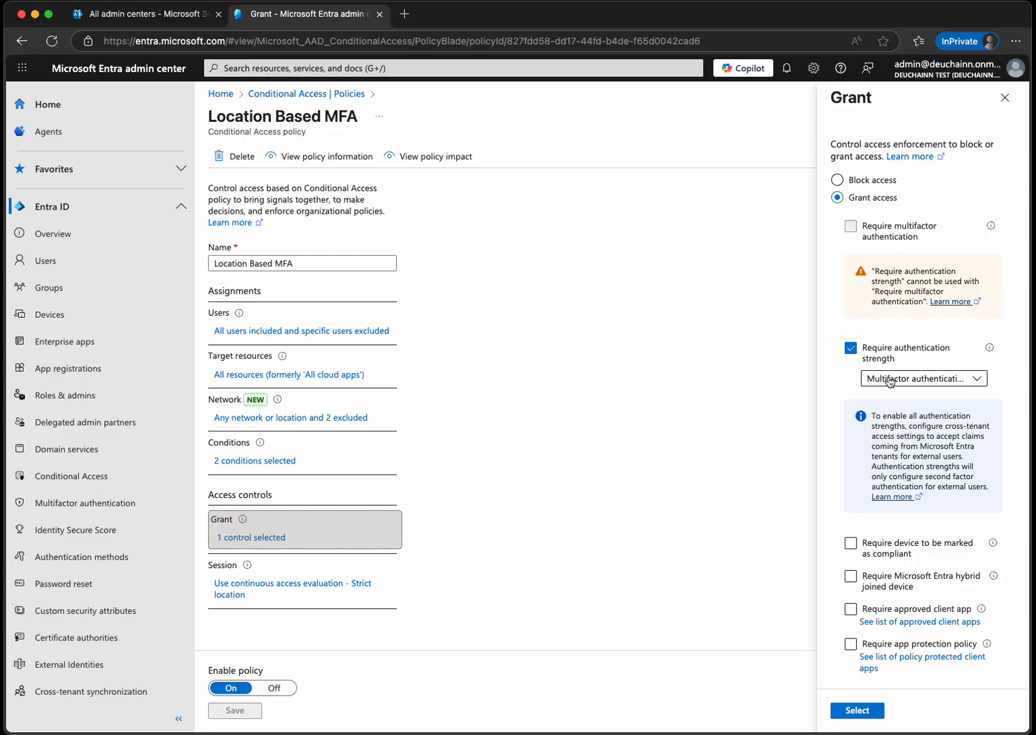
click(889, 381)
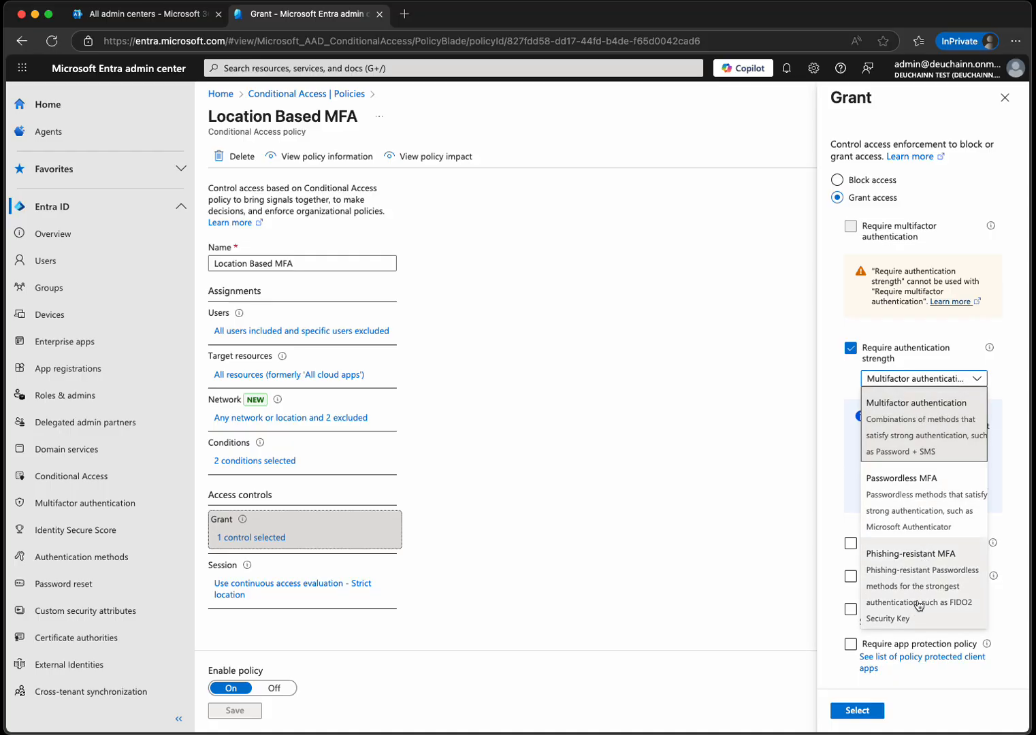
click(939, 379)
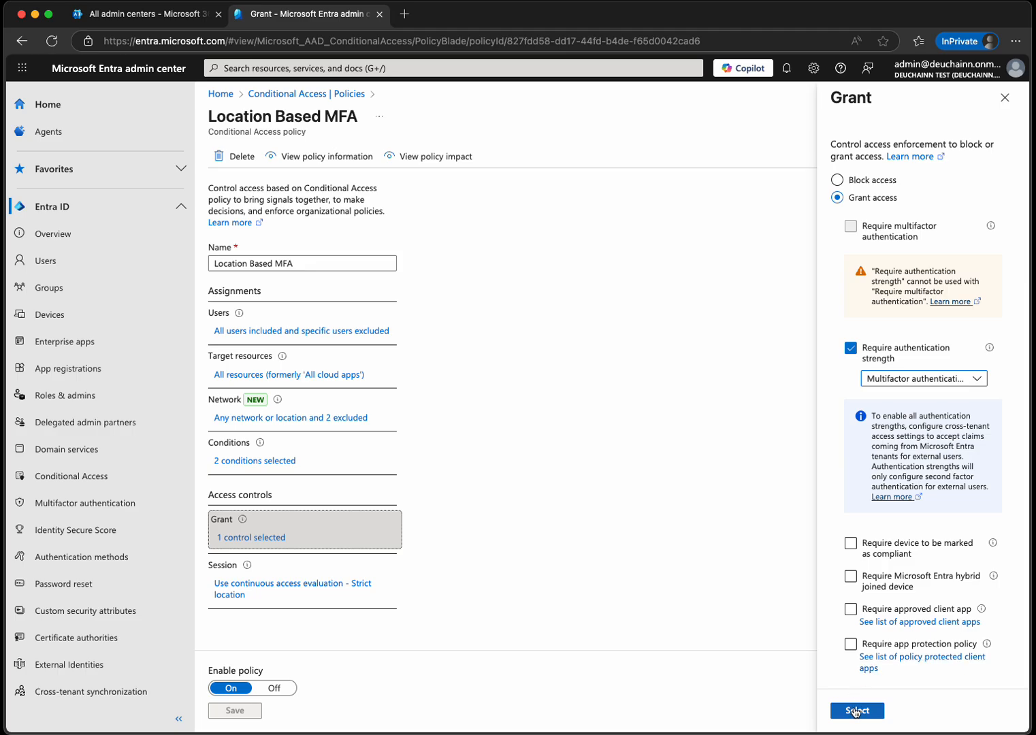
scroll(859, 576, down, 3)
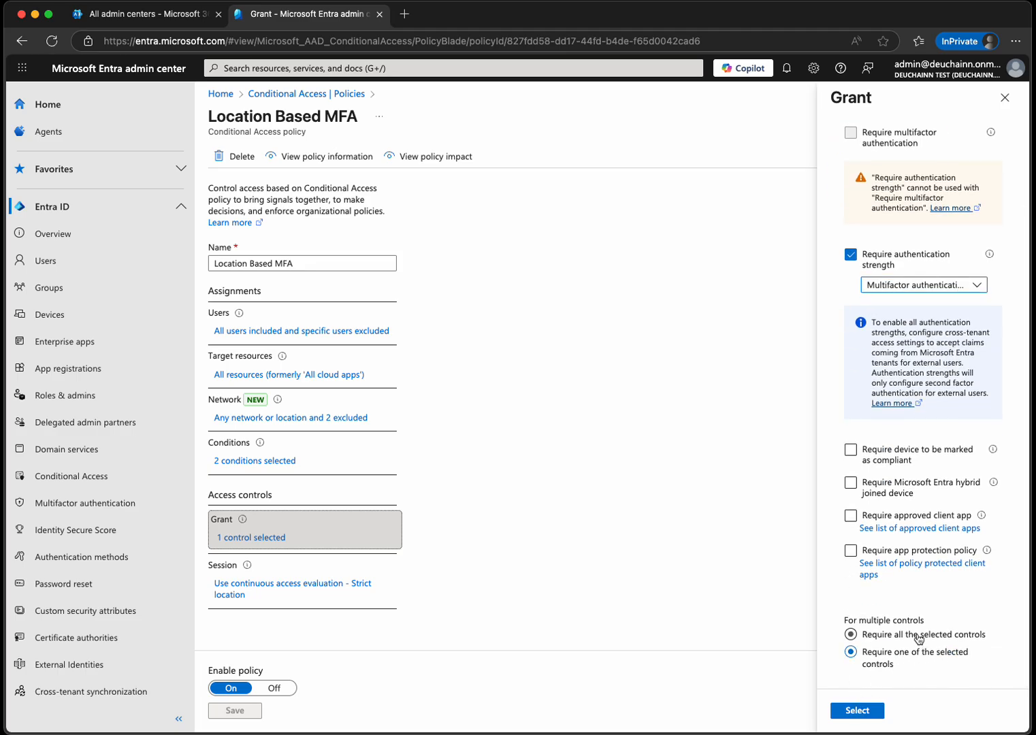
scroll(835, 443, up, 3)
scroll(886, 452, down, 2)
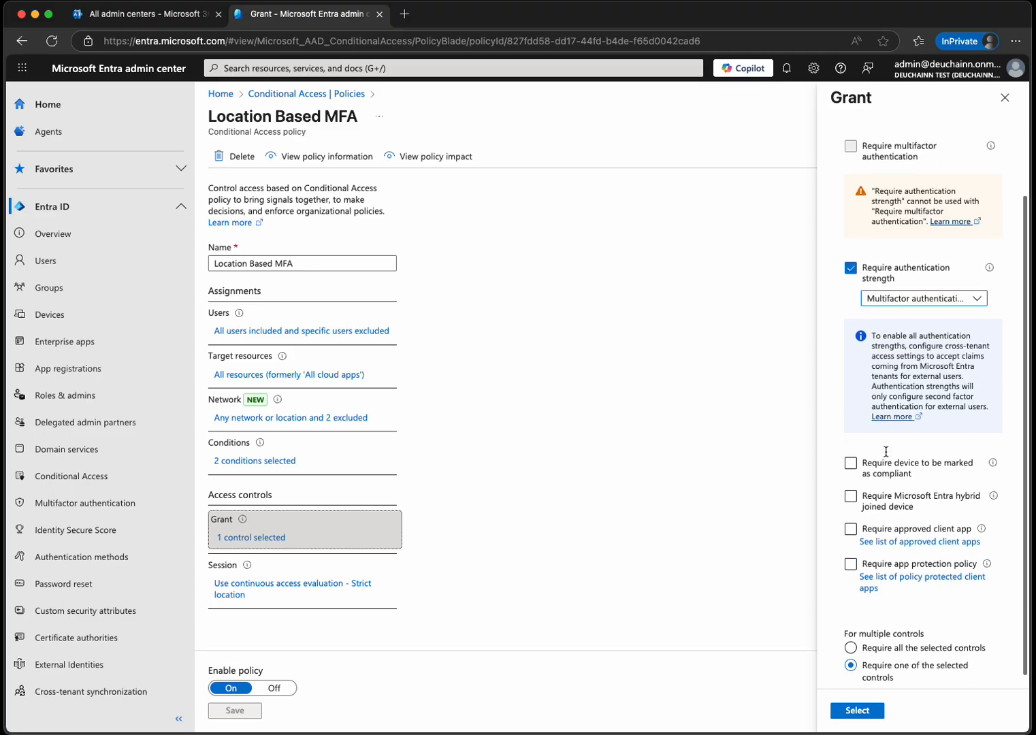
scroll(886, 452, down, 1)
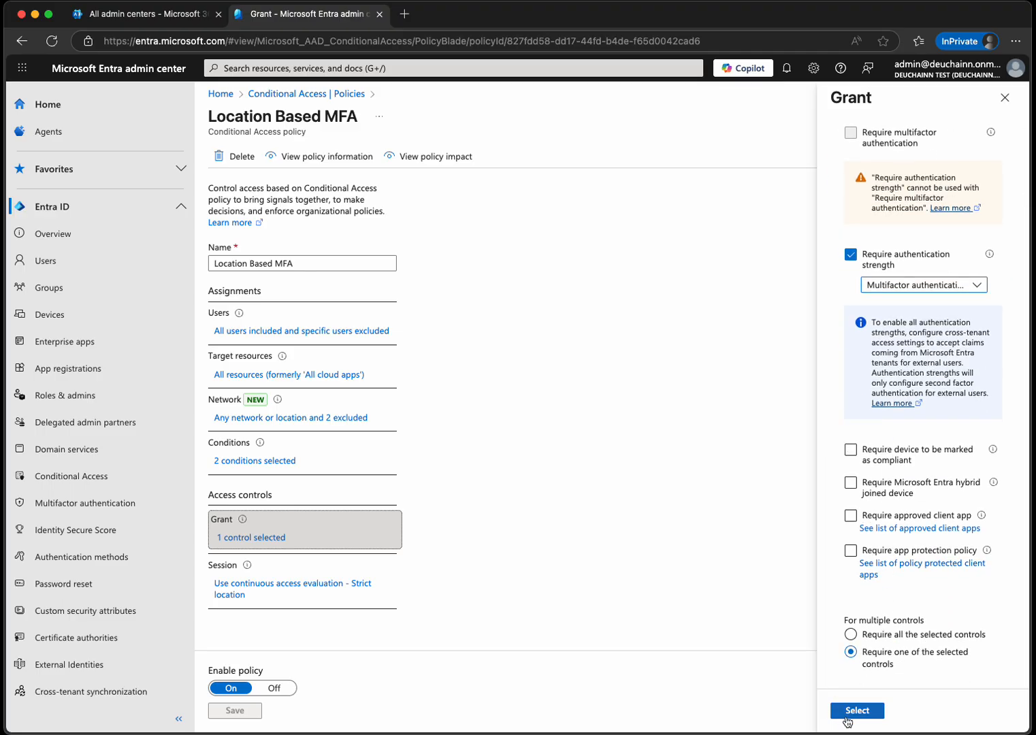
click(850, 712)
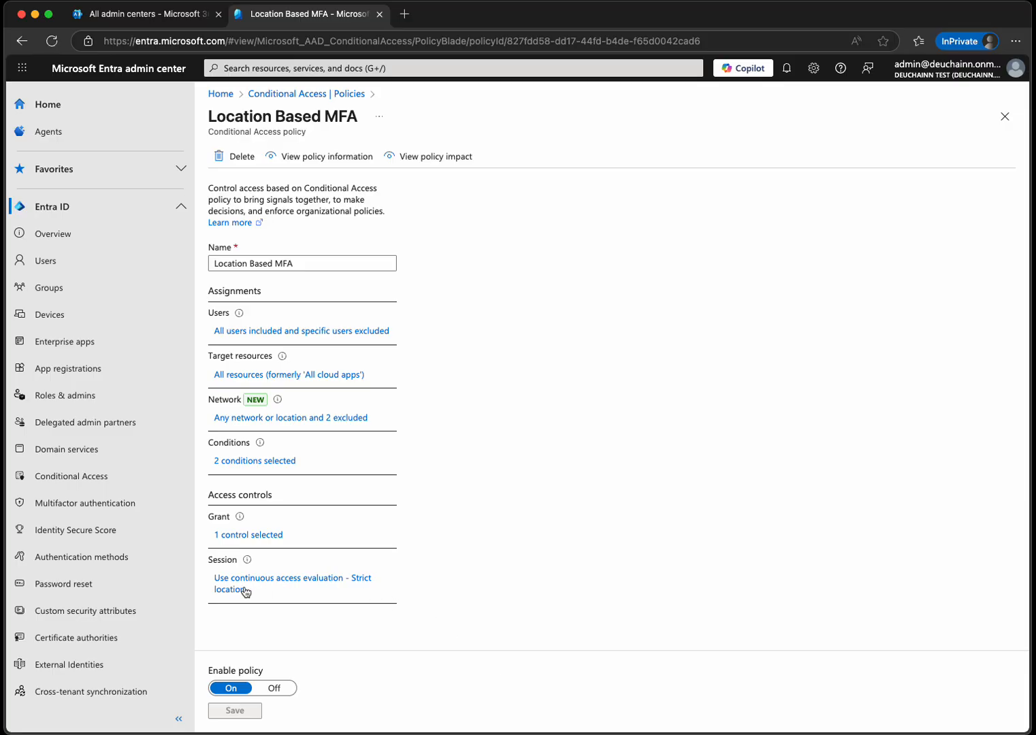
Step: Accept the session controls with location policies strictly enforced, and save the Location Based MFA policy
click(317, 589)
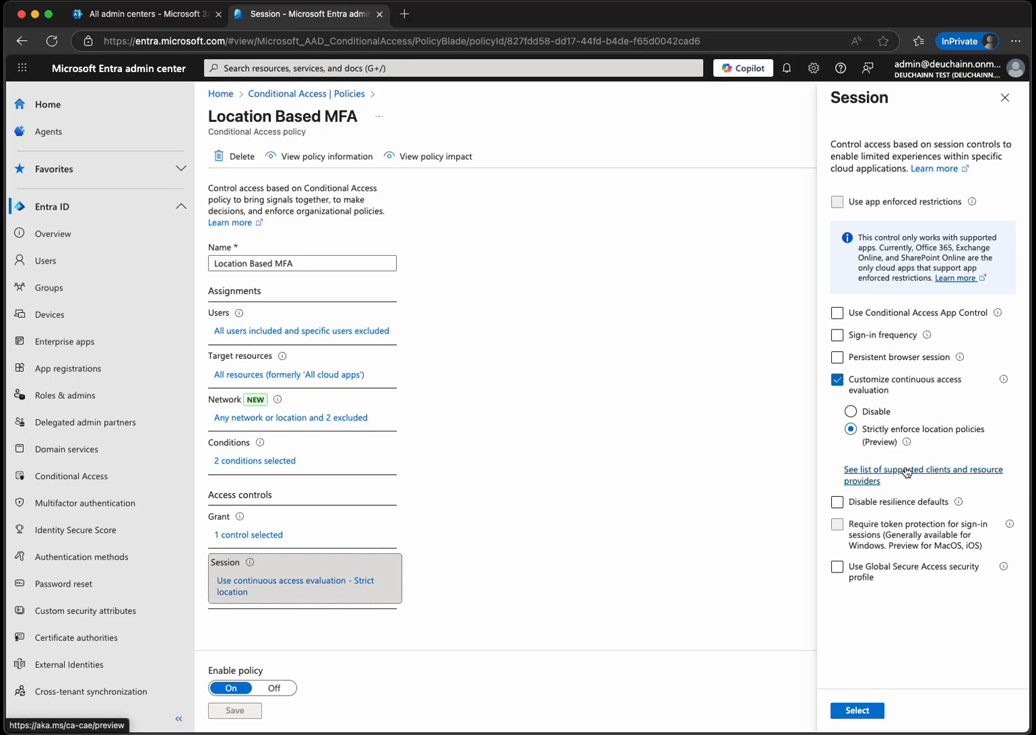
click(857, 711)
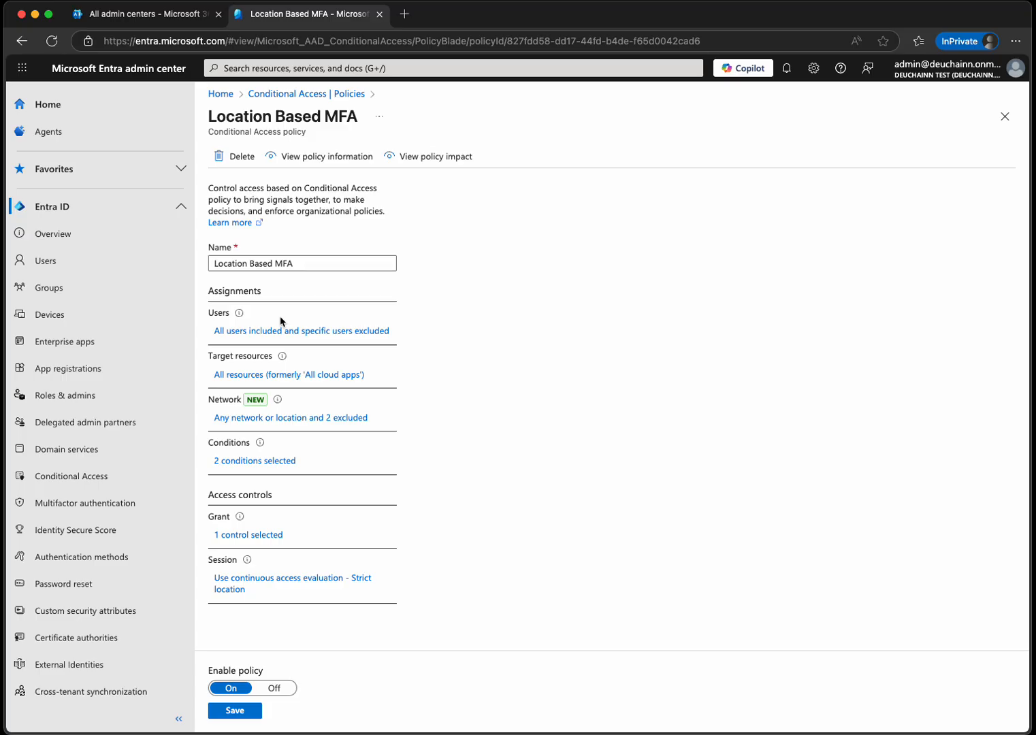
click(229, 713)
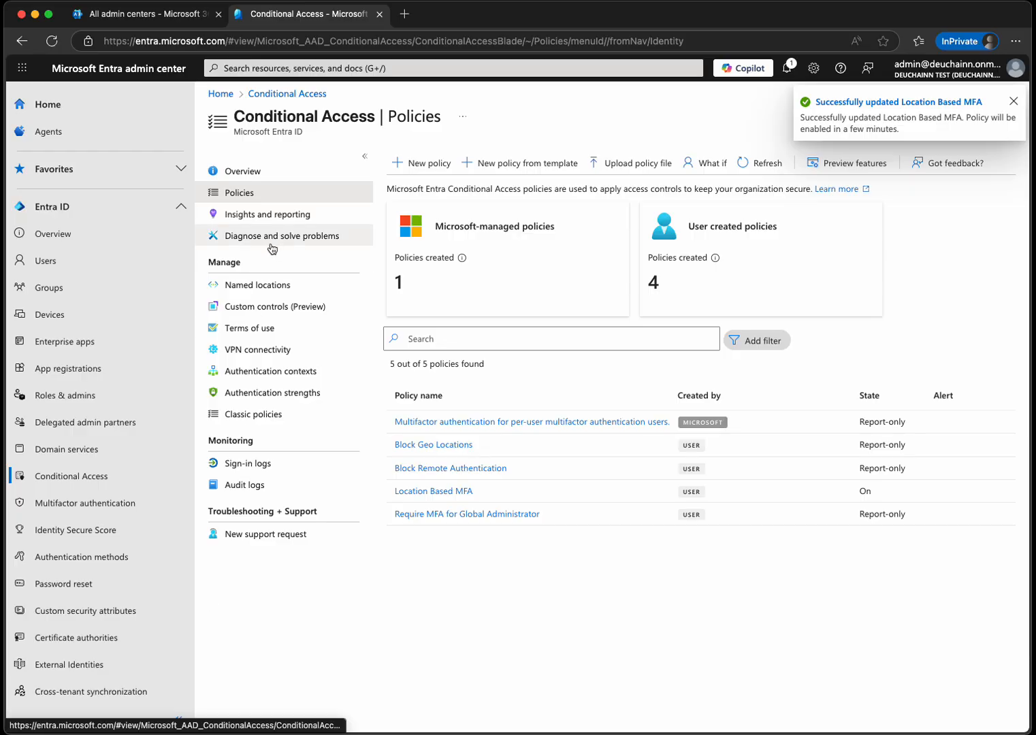
Step: Check the named locations defined for Conditional Access, and return to the policies list
click(263, 295)
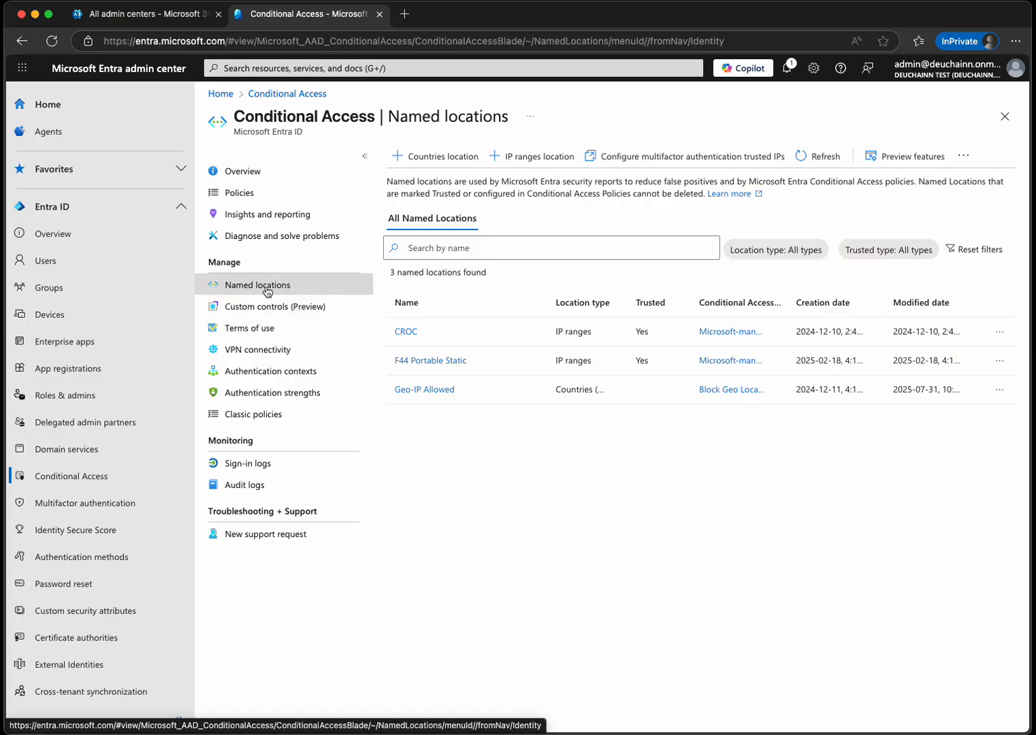
click(259, 198)
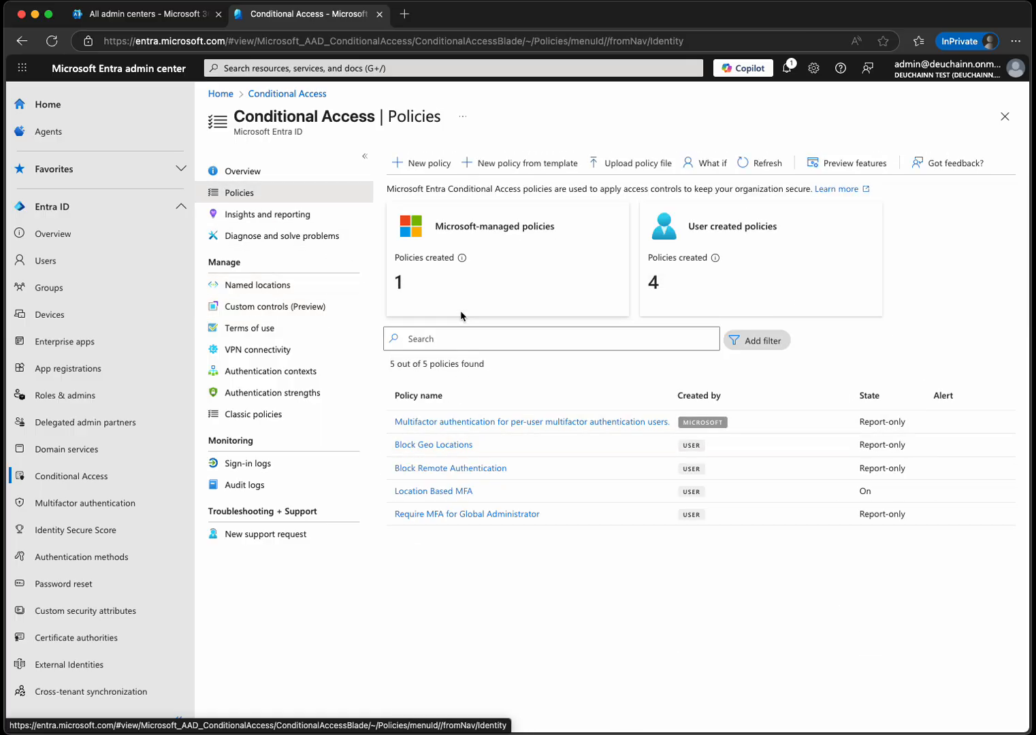